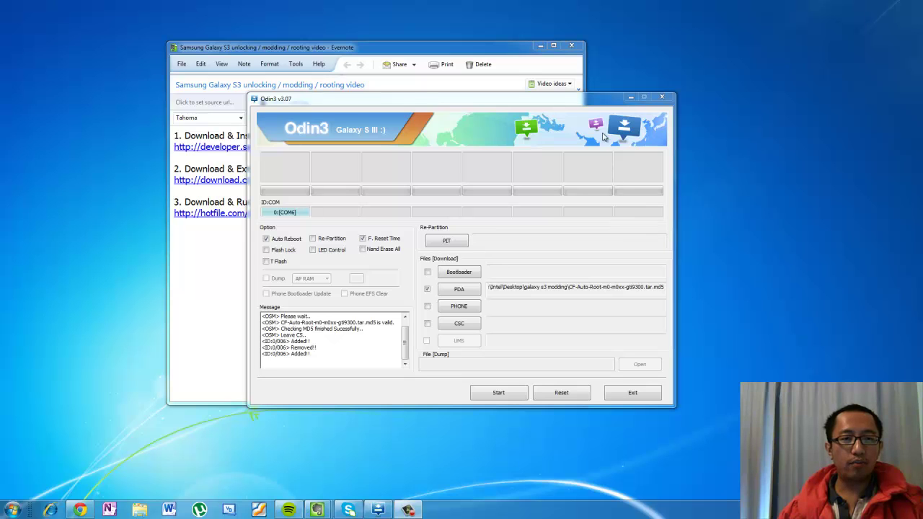
Start flashing the CF-Auto-Root-m0-m0xx-gti9300.tar.md5 package loaded under PDA to the connected phone.
{"action": "left_click_drag", "start_coordinate": [599, 102], "coordinate": [698, 98]}
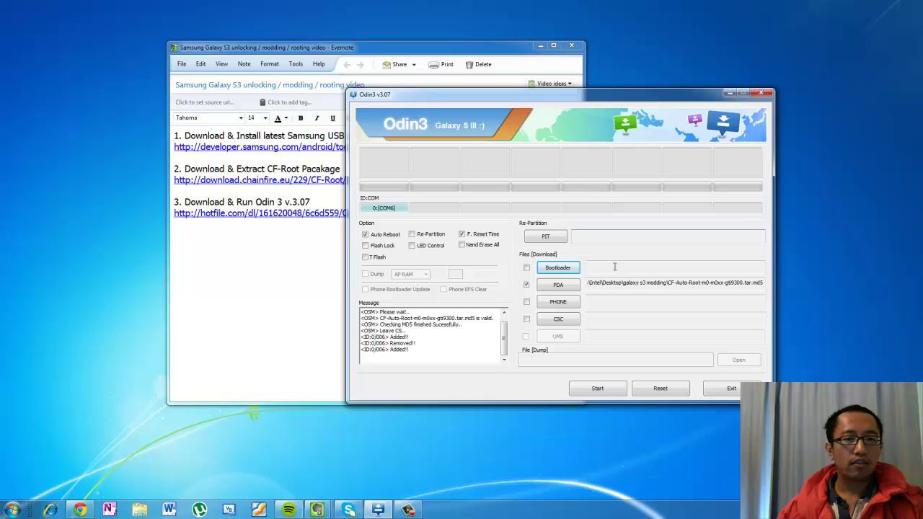
{"action": "left_click", "coordinate": [598, 389]}
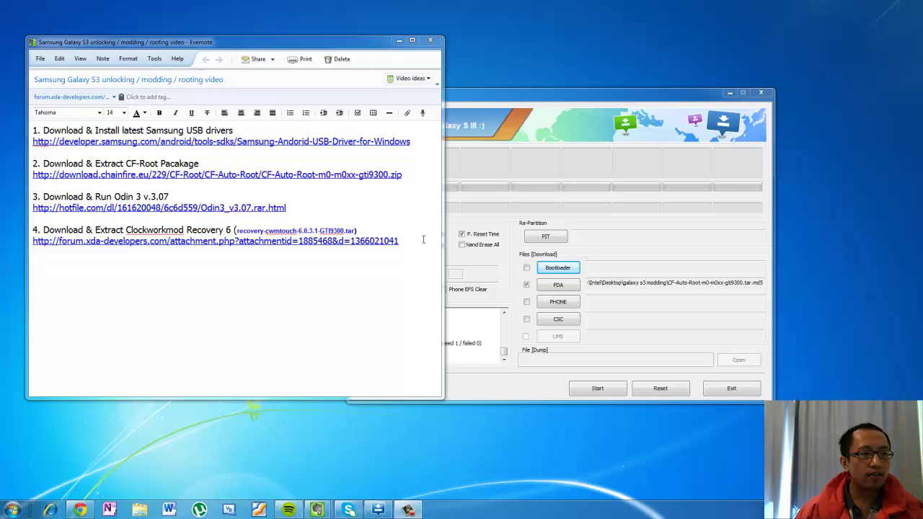
Open the galaxy s3 modding folder on the Desktop in Windows Explorer and locate the recovery-cwmtouch-6.0.3.1-GTI9300 (1).tar file.
{"action": "mouse_move", "coordinate": [417, 241]}
{"action": "left_mouse_down"}
{"action": "mouse_move", "coordinate": [235, 241]}
{"action": "mouse_move", "coordinate": [399, 241]}
{"action": "left_mouse_up"}
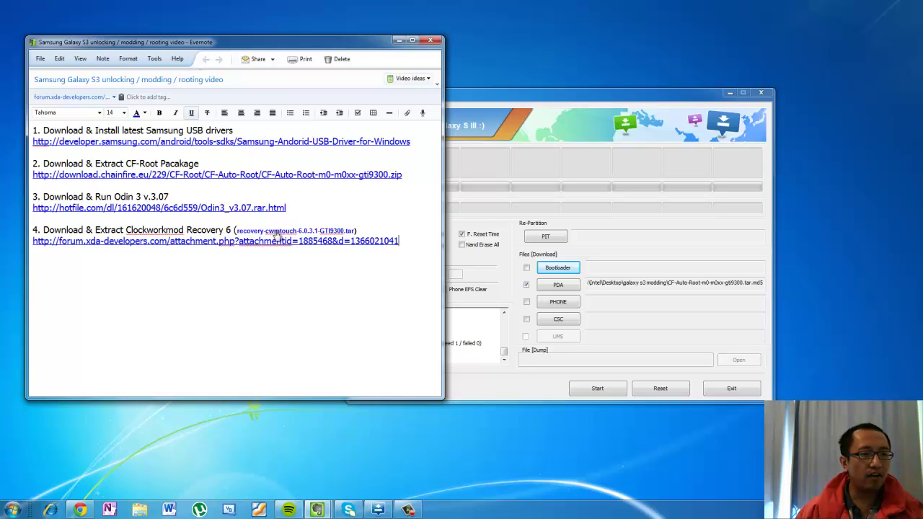
{"action": "left_click", "coordinate": [560, 101]}
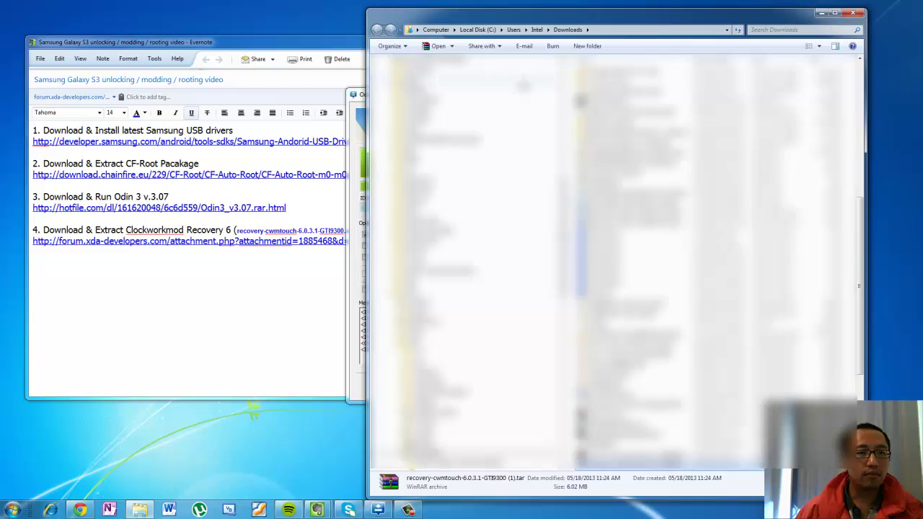
{"action": "left_click", "coordinate": [411, 85]}
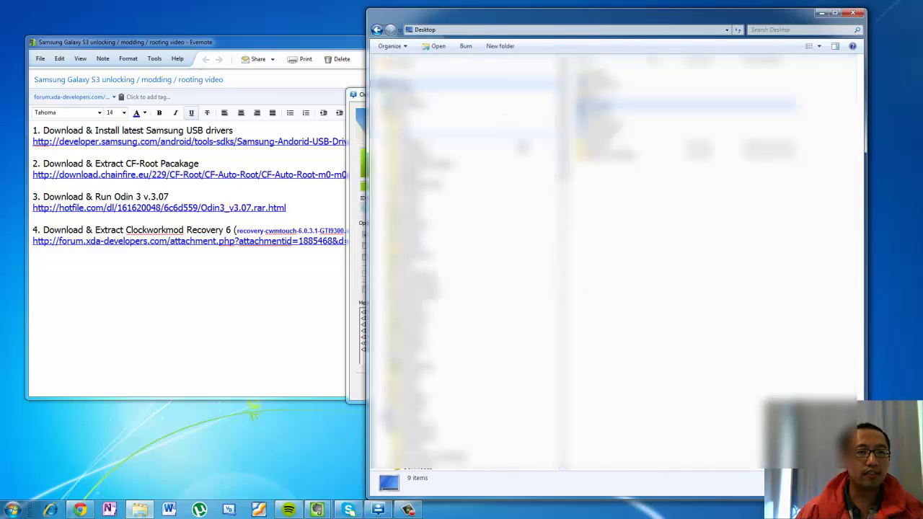
{"action": "double_click", "coordinate": [610, 155]}
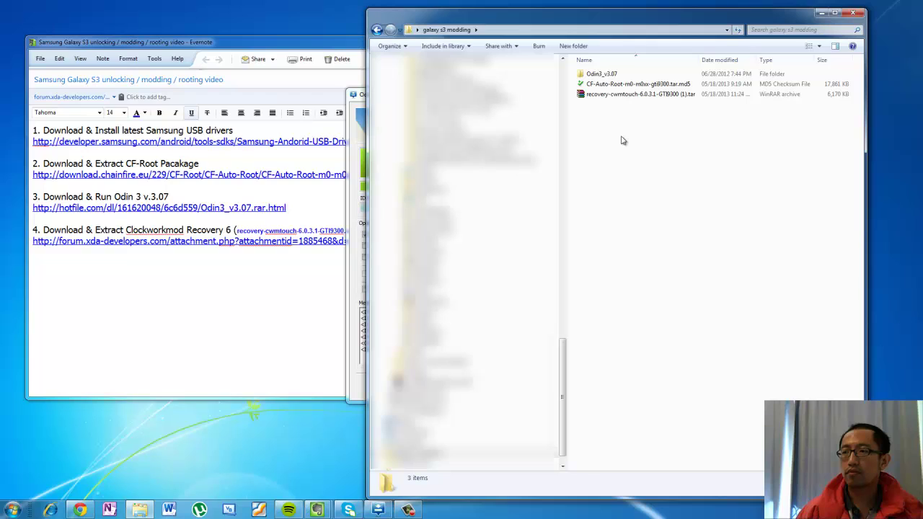
{"action": "left_click", "coordinate": [624, 94]}
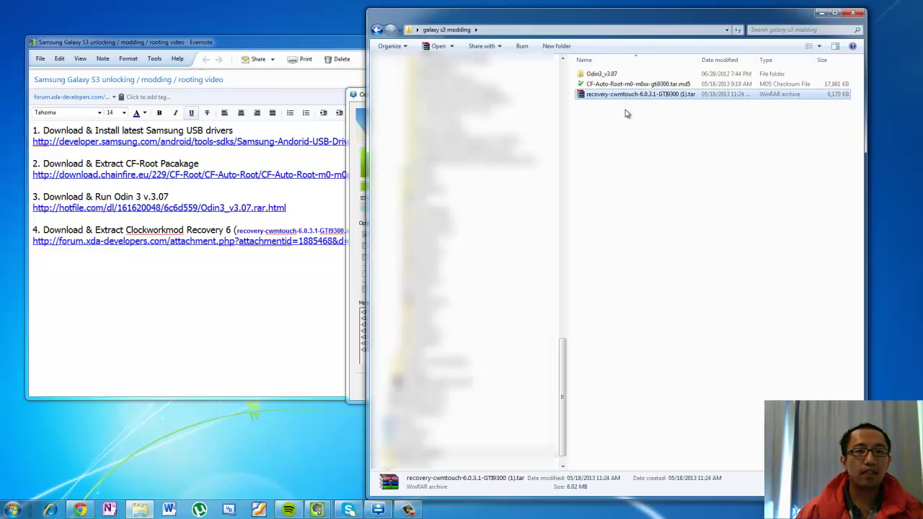
{"action": "left_click", "coordinate": [627, 113]}
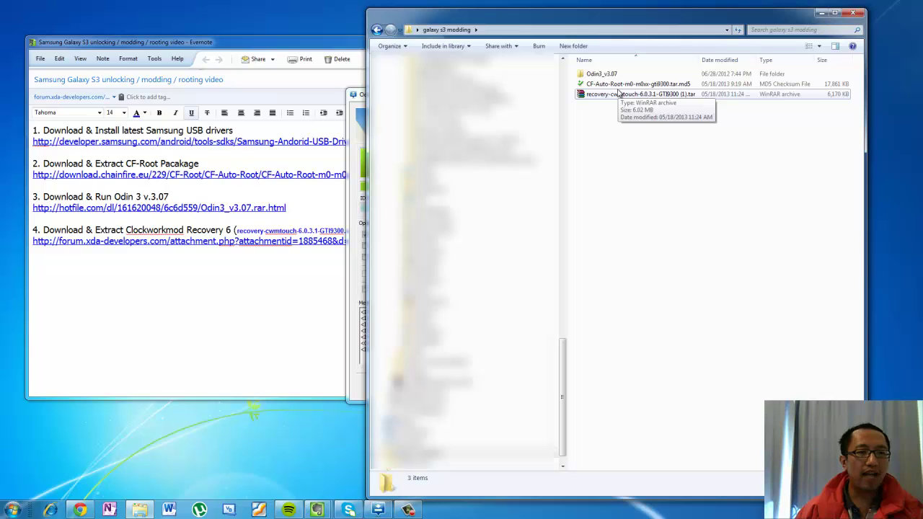
Switch to Odin3, load recovery-cwmtouch-6.0.3.1-GTI9300 (1).tar as the PDA file and start flashing it.
{"action": "left_click", "coordinate": [357, 95]}
{"action": "left_click_drag", "start_coordinate": [384, 99], "coordinate": [367, 99]}
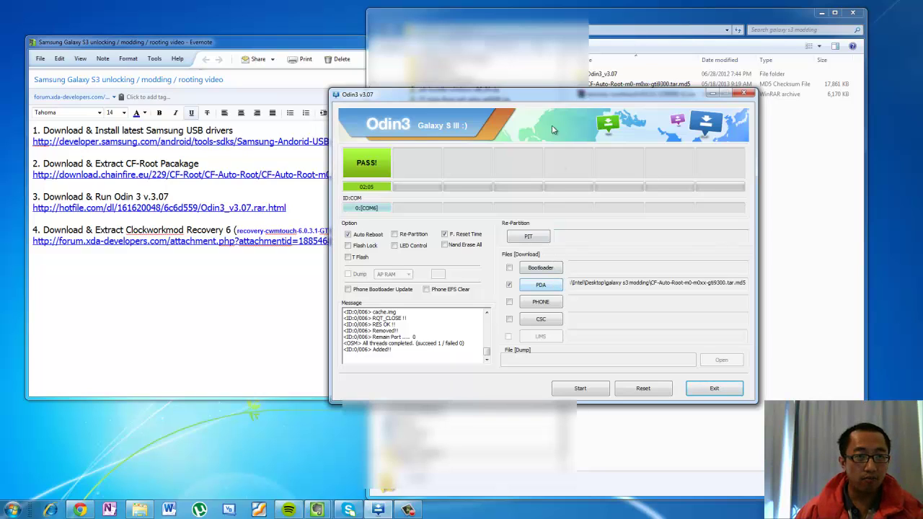
{"action": "left_click", "coordinate": [555, 288]}
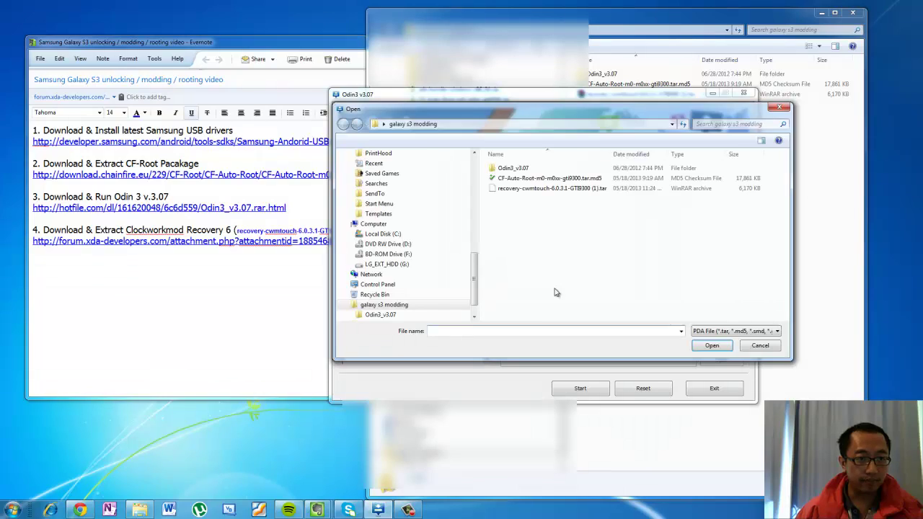
{"action": "double_click", "coordinate": [523, 189]}
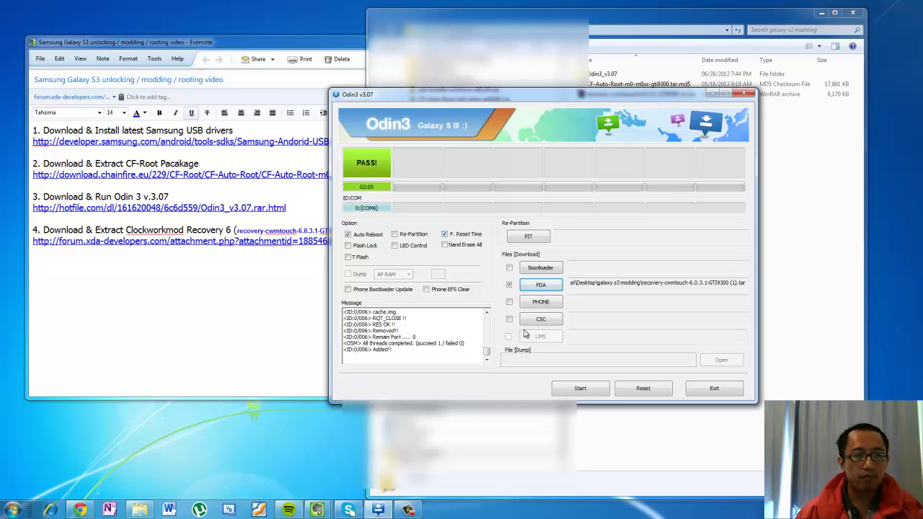
{"action": "left_click", "coordinate": [574, 392]}
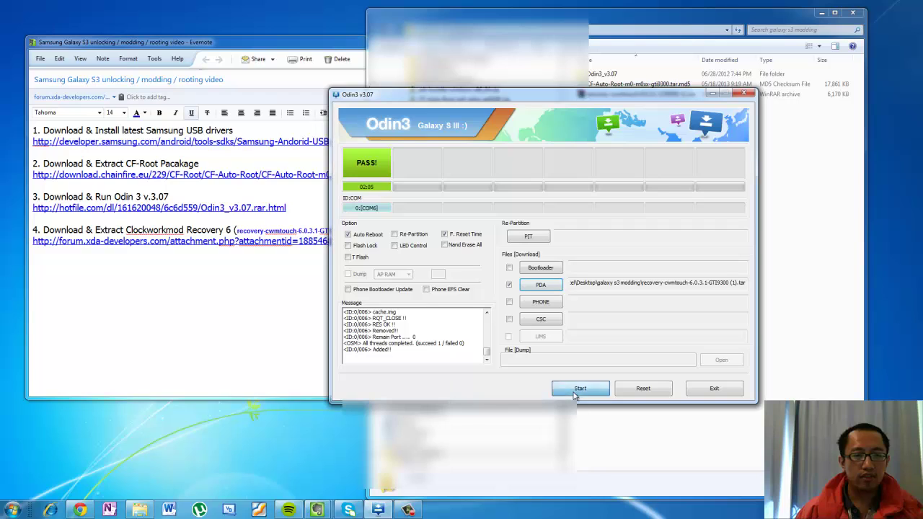
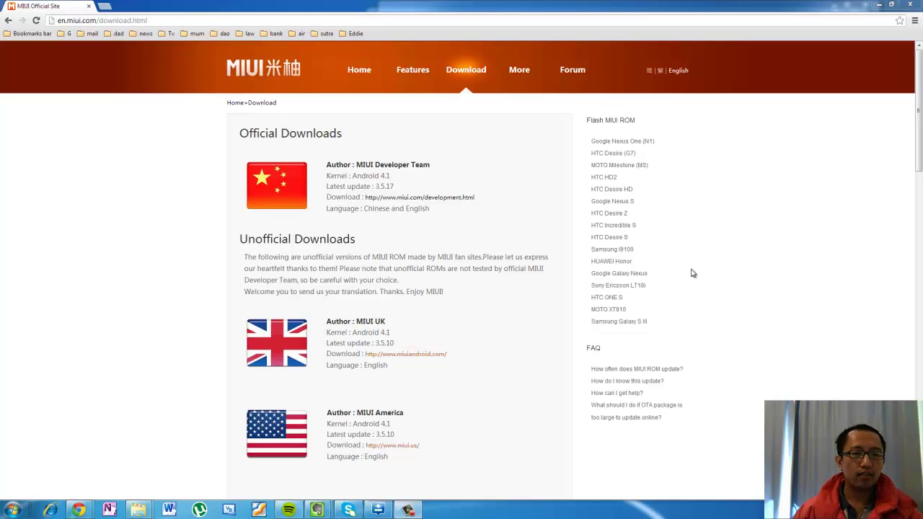
From the MIUI download page in Chrome, go to the official Chinese download site and open the Samsung I9300 ROM page.
{"action": "left_click", "coordinate": [630, 325]}
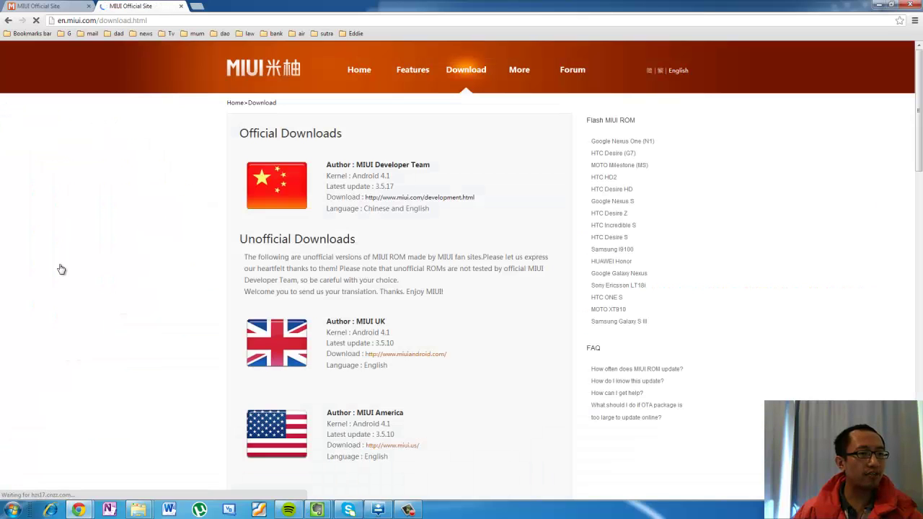
{"action": "left_click", "coordinate": [266, 195]}
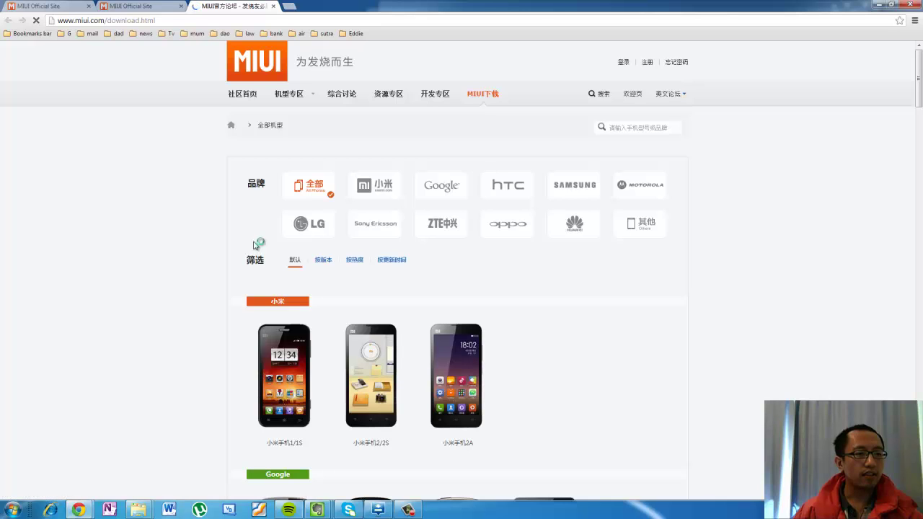
{"action": "scroll", "coordinate": [254, 245], "scroll_direction": "down", "scroll_amount": 3}
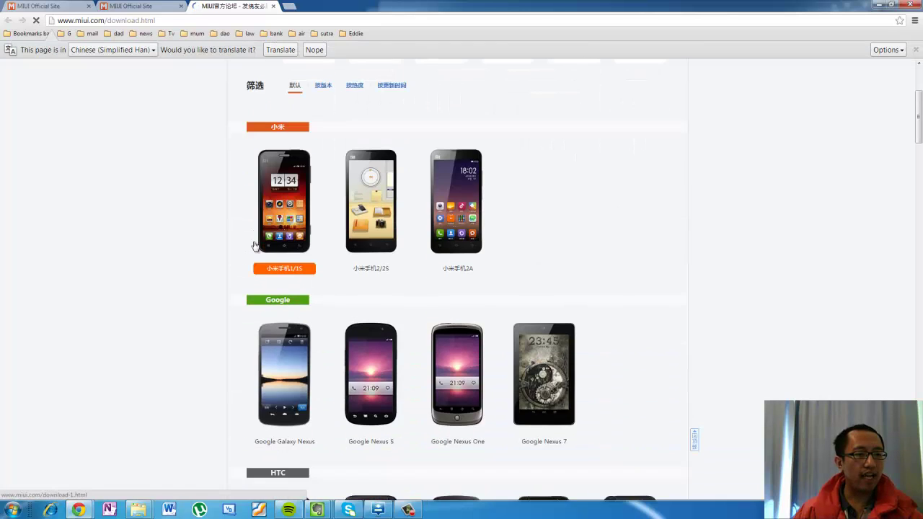
{"action": "scroll", "coordinate": [254, 245], "scroll_direction": "down", "scroll_amount": 2}
{"action": "scroll", "coordinate": [251, 245], "scroll_direction": "down", "scroll_amount": 2}
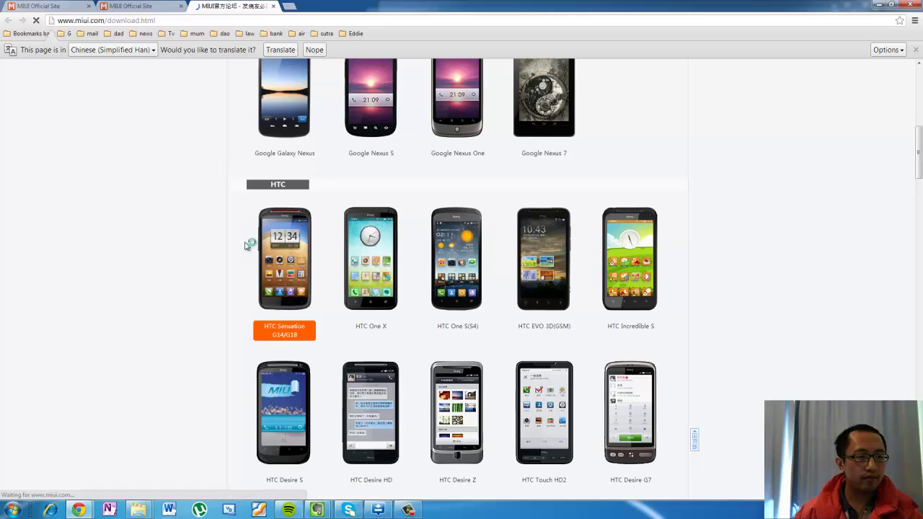
{"action": "scroll", "coordinate": [246, 245], "scroll_direction": "down", "scroll_amount": 5}
{"action": "scroll", "coordinate": [247, 244], "scroll_direction": "down", "scroll_amount": 1}
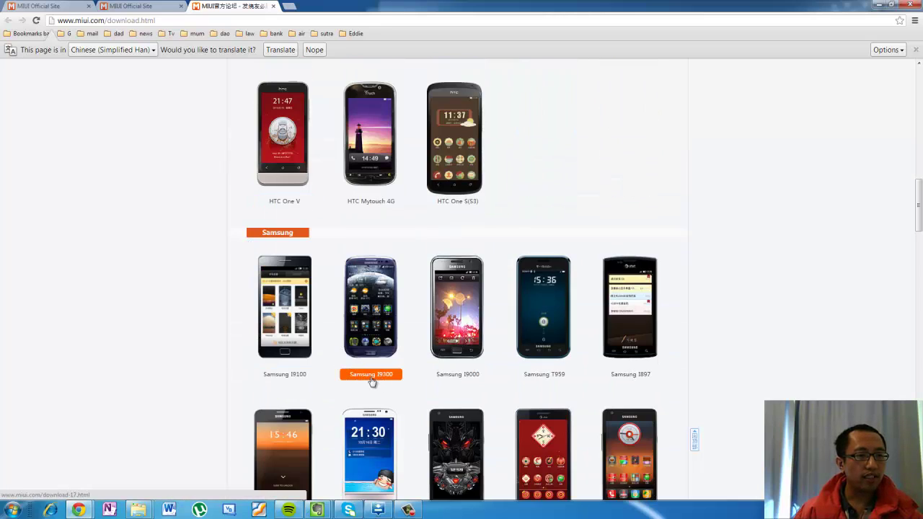
{"action": "scroll", "coordinate": [381, 378], "scroll_direction": "down", "scroll_amount": 1}
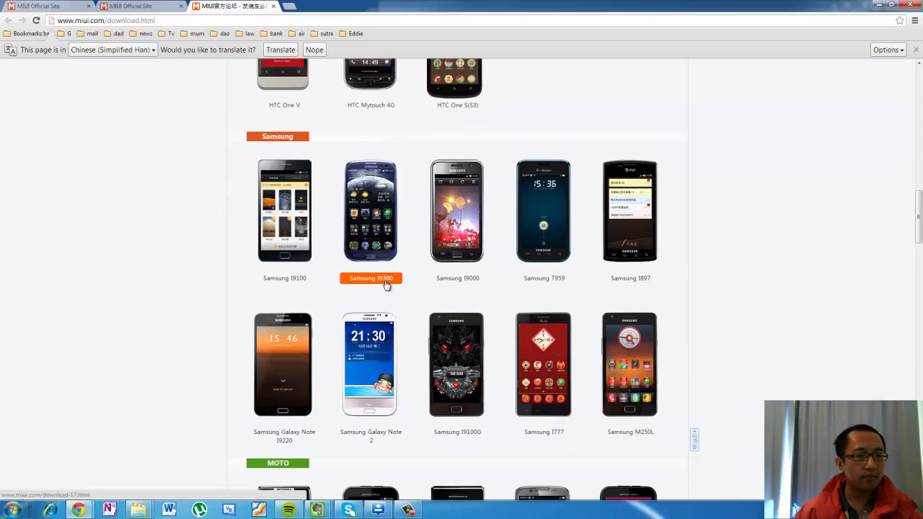
{"action": "left_click", "coordinate": [380, 240]}
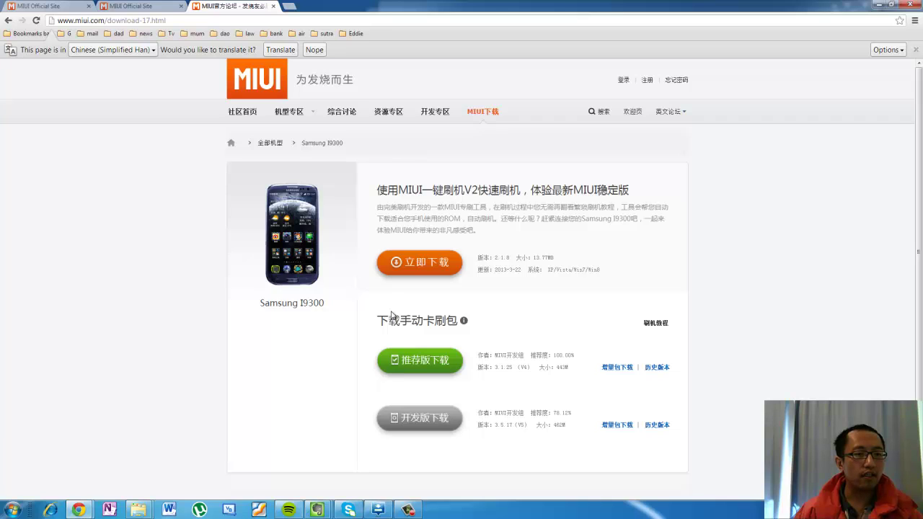
Download the recommended MIUI ROM package, version 3.1.25 (V4), for the Samsung I9300.
{"action": "scroll", "coordinate": [391, 316], "scroll_direction": "down", "scroll_amount": 2}
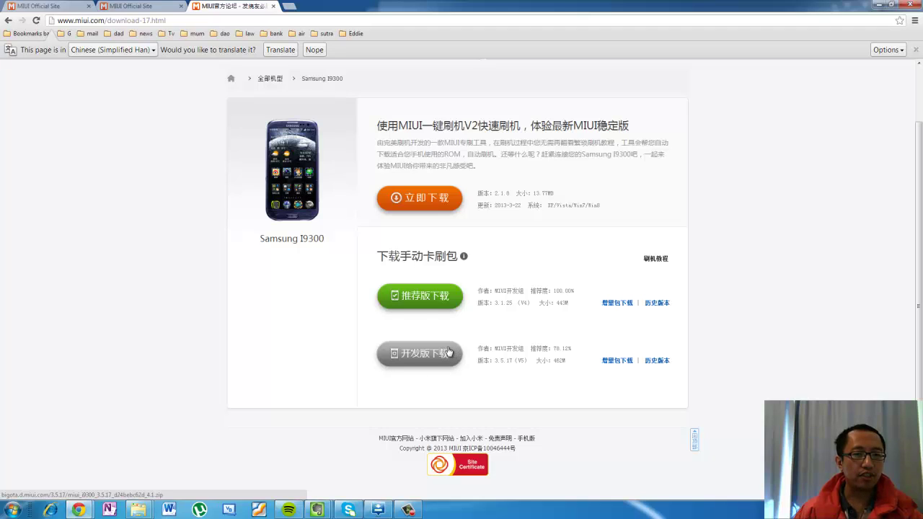
{"action": "left_click", "coordinate": [436, 303]}
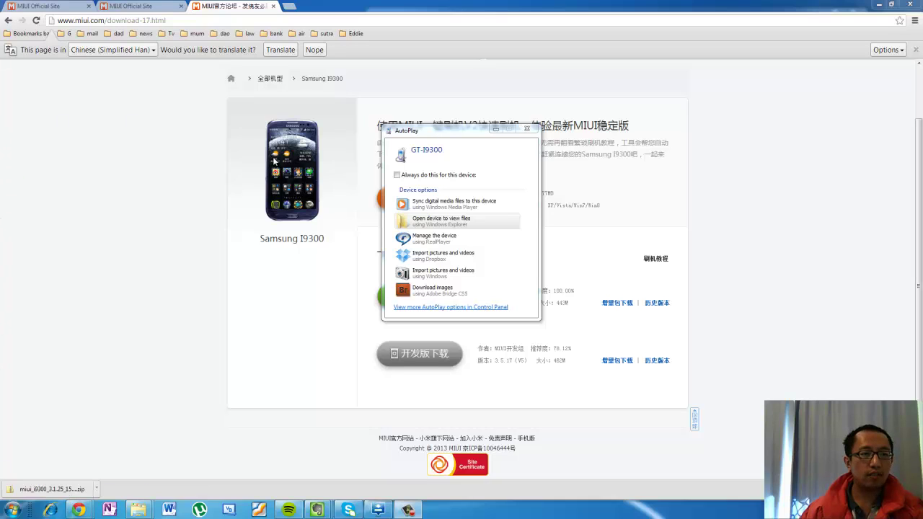
Open the connected GT-I9300 to view its files and show the downloaded MIUI zip in its folder.
{"action": "left_click", "coordinate": [430, 223]}
{"action": "left_click", "coordinate": [430, 223]}
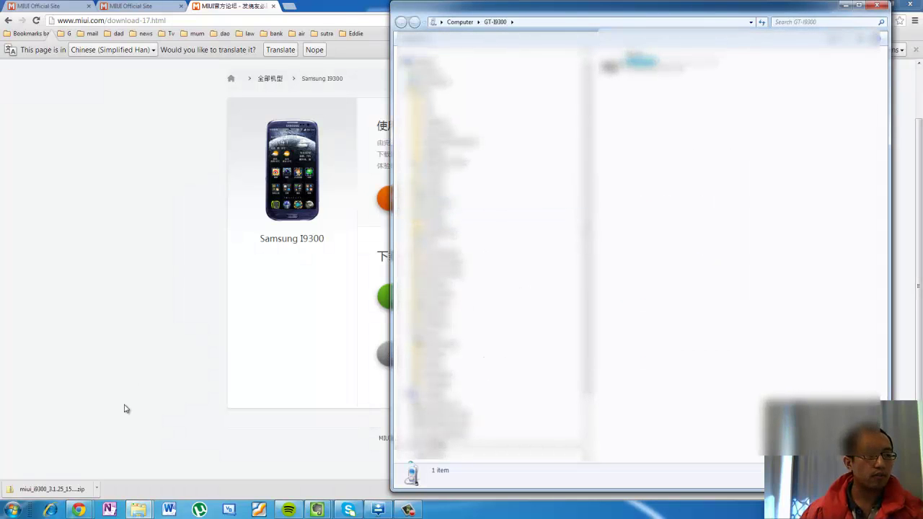
{"action": "left_click", "coordinate": [98, 490]}
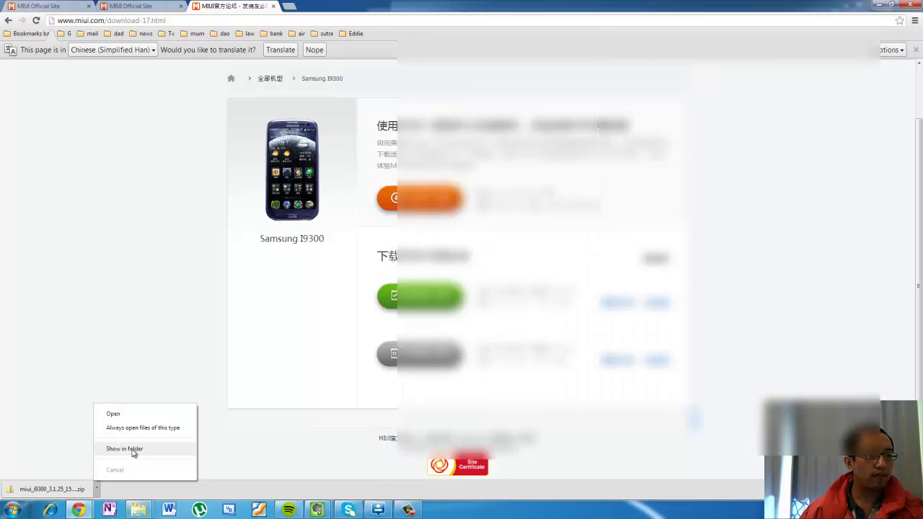
{"action": "left_click", "coordinate": [133, 449]}
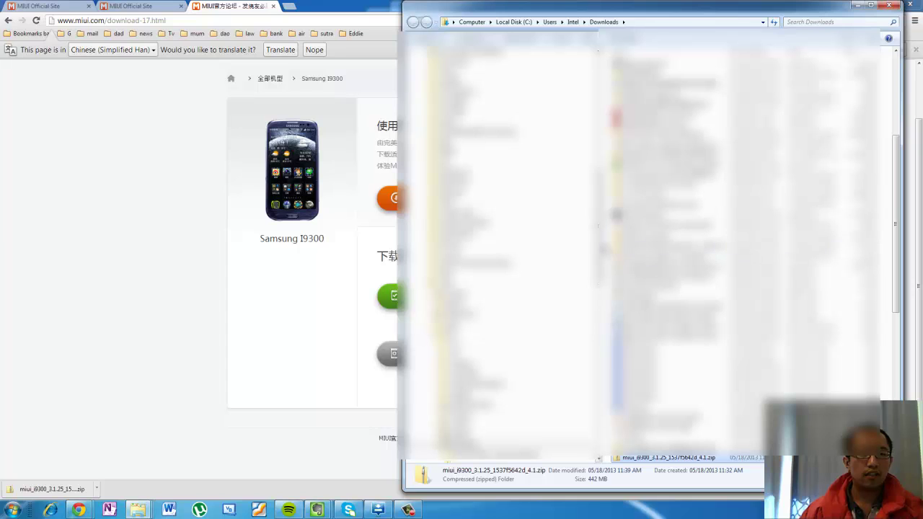
Copy miui_i9300_3.1.25_1537f5642d_4.1.zip from Downloads into the Phone storage of the GT-I9300.
{"action": "left_click_drag", "start_coordinate": [597, 249], "coordinate": [575, 117]}
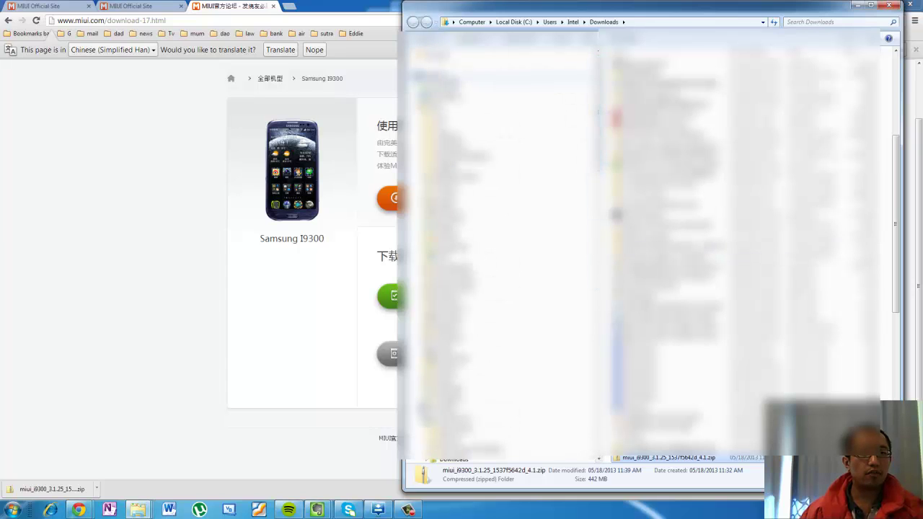
{"action": "left_click", "coordinate": [455, 85]}
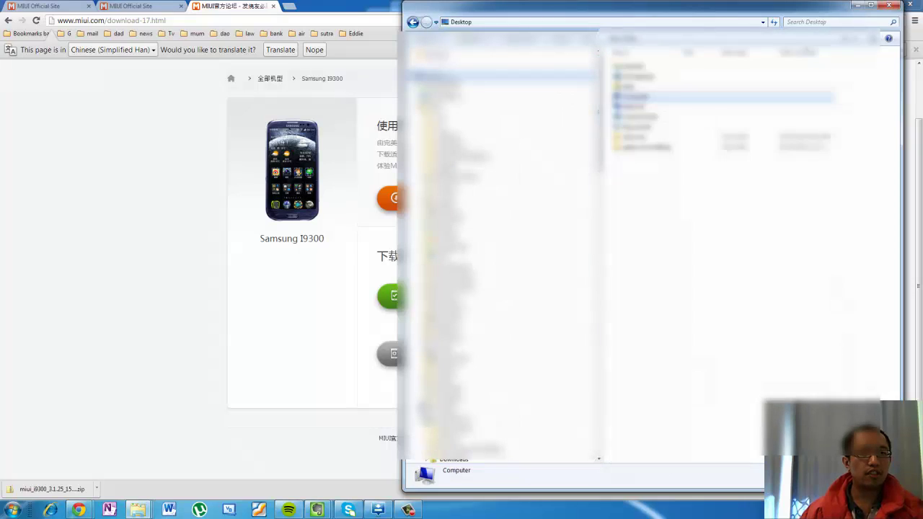
{"action": "double_click", "coordinate": [649, 97]}
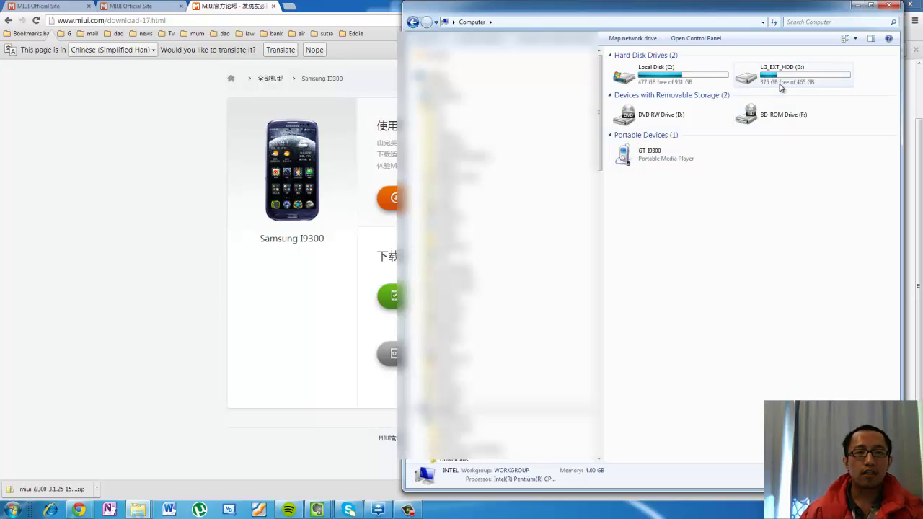
{"action": "double_click", "coordinate": [648, 160]}
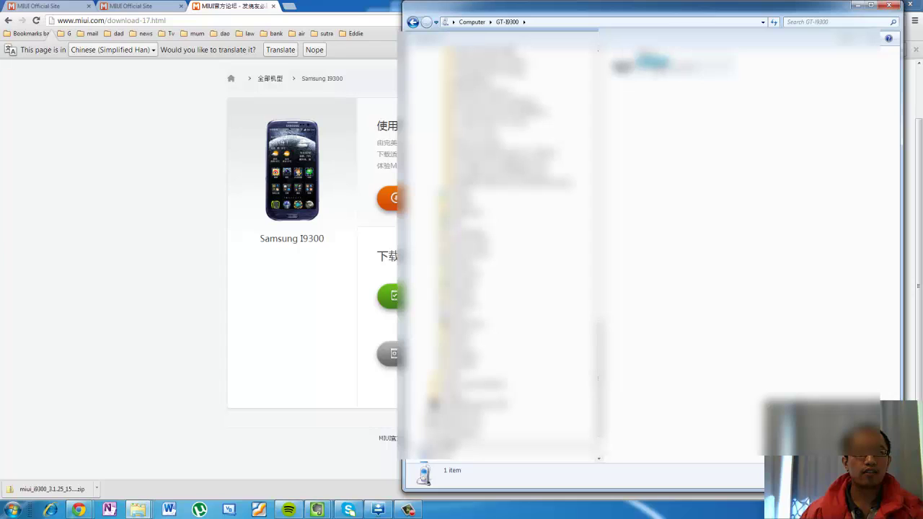
{"action": "double_click", "coordinate": [652, 64]}
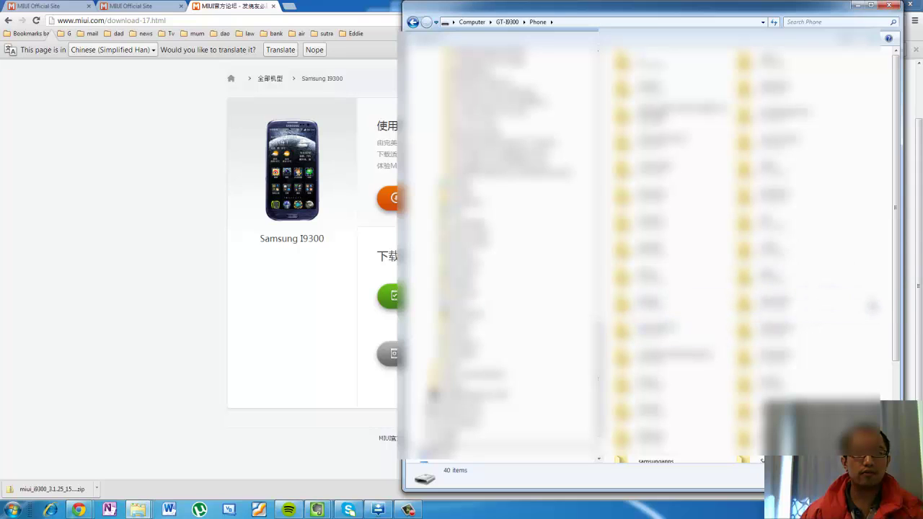
{"action": "left_click_drag", "start_coordinate": [896, 281], "coordinate": [888, 372]}
{"action": "key", "text": "ctrl+v"}
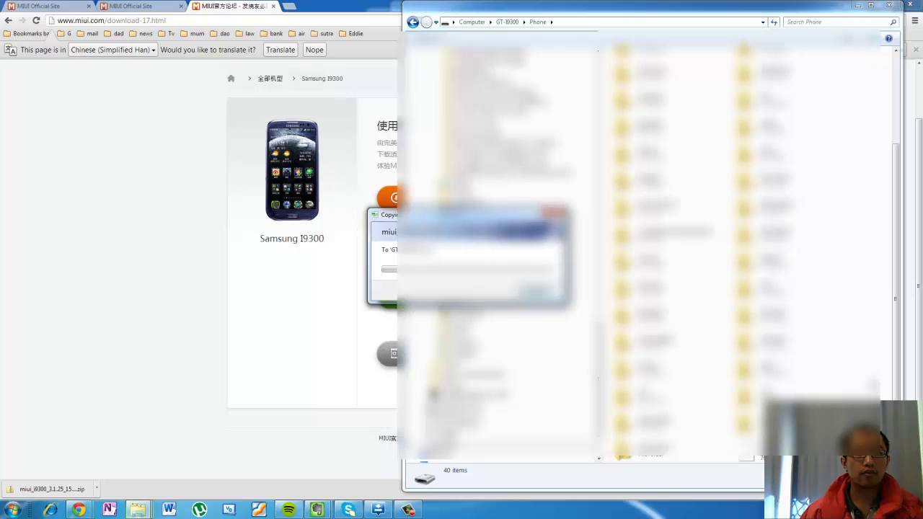